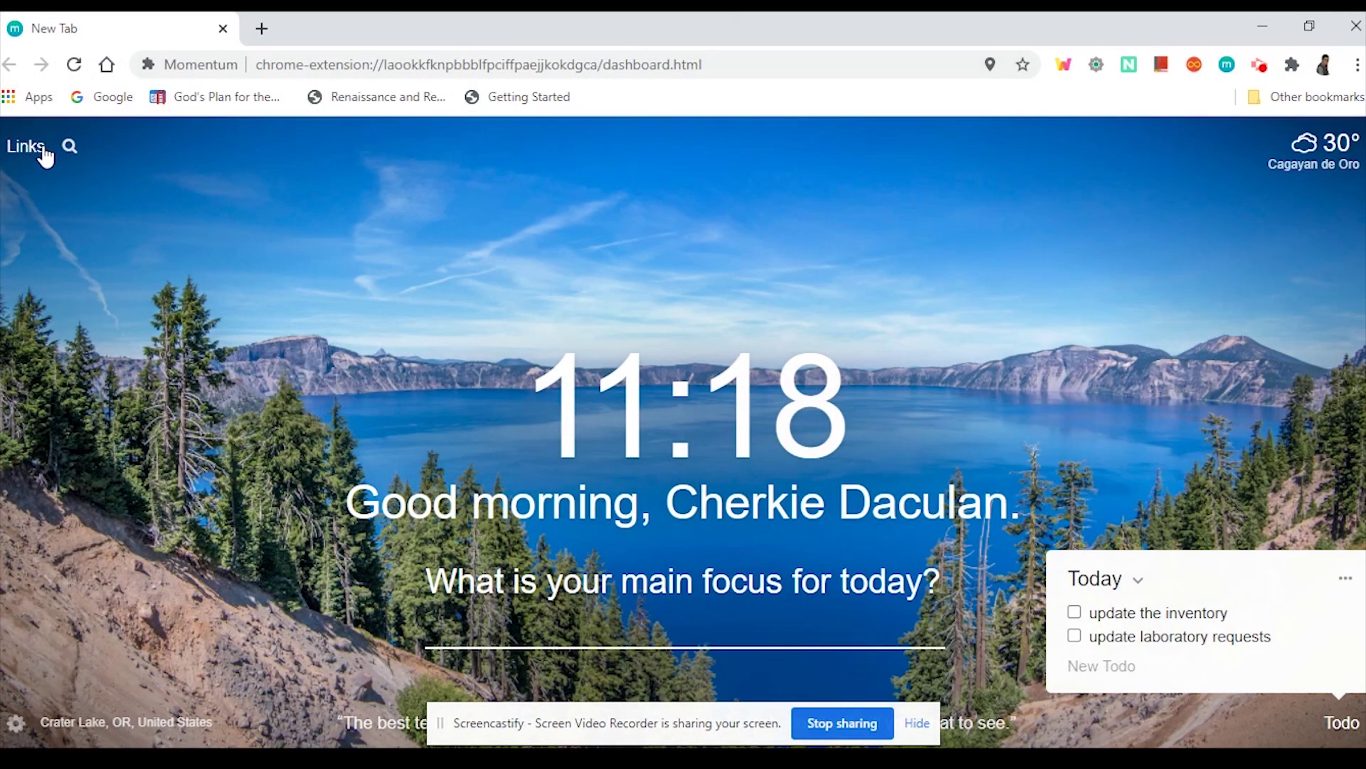
# - Search Google for 'remove bg' and open the remove.bg website from the results
pyautogui.click(30, 148)
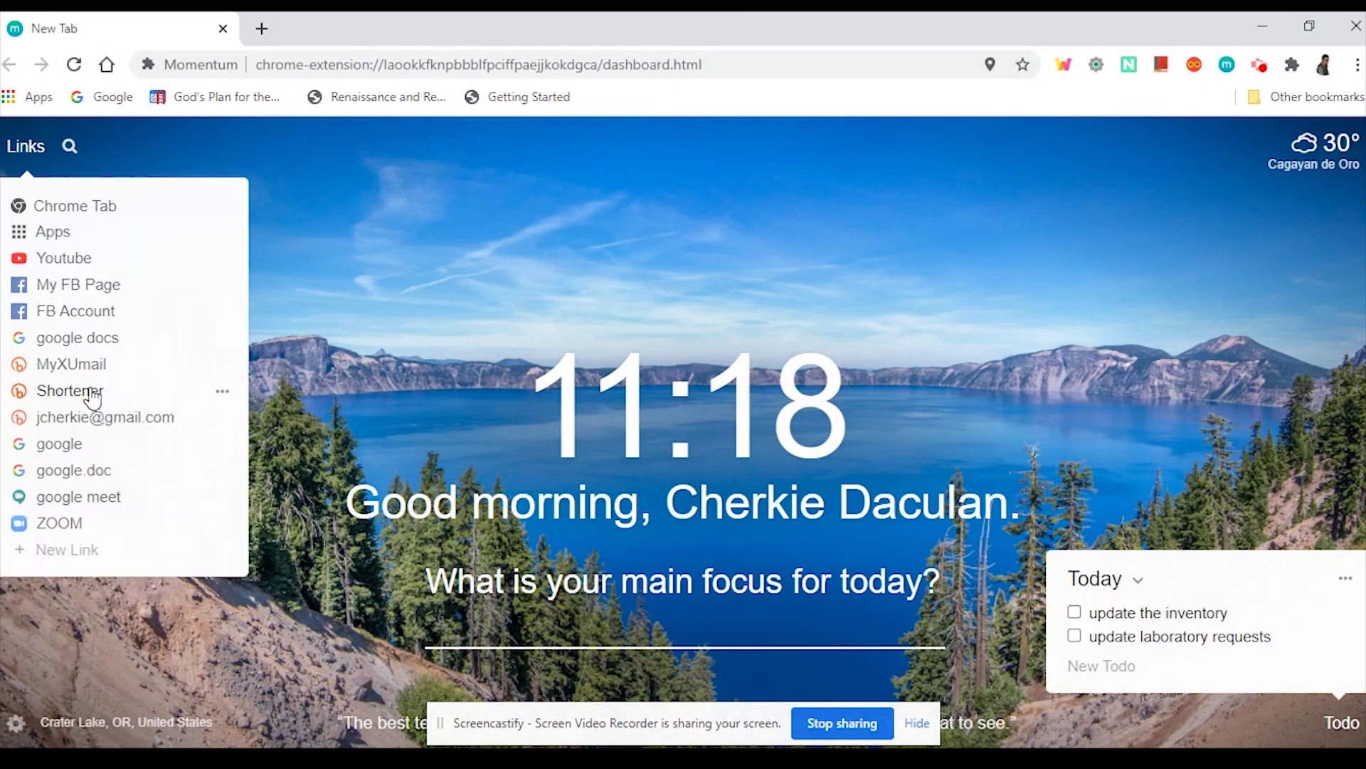
pyautogui.click(75, 450)
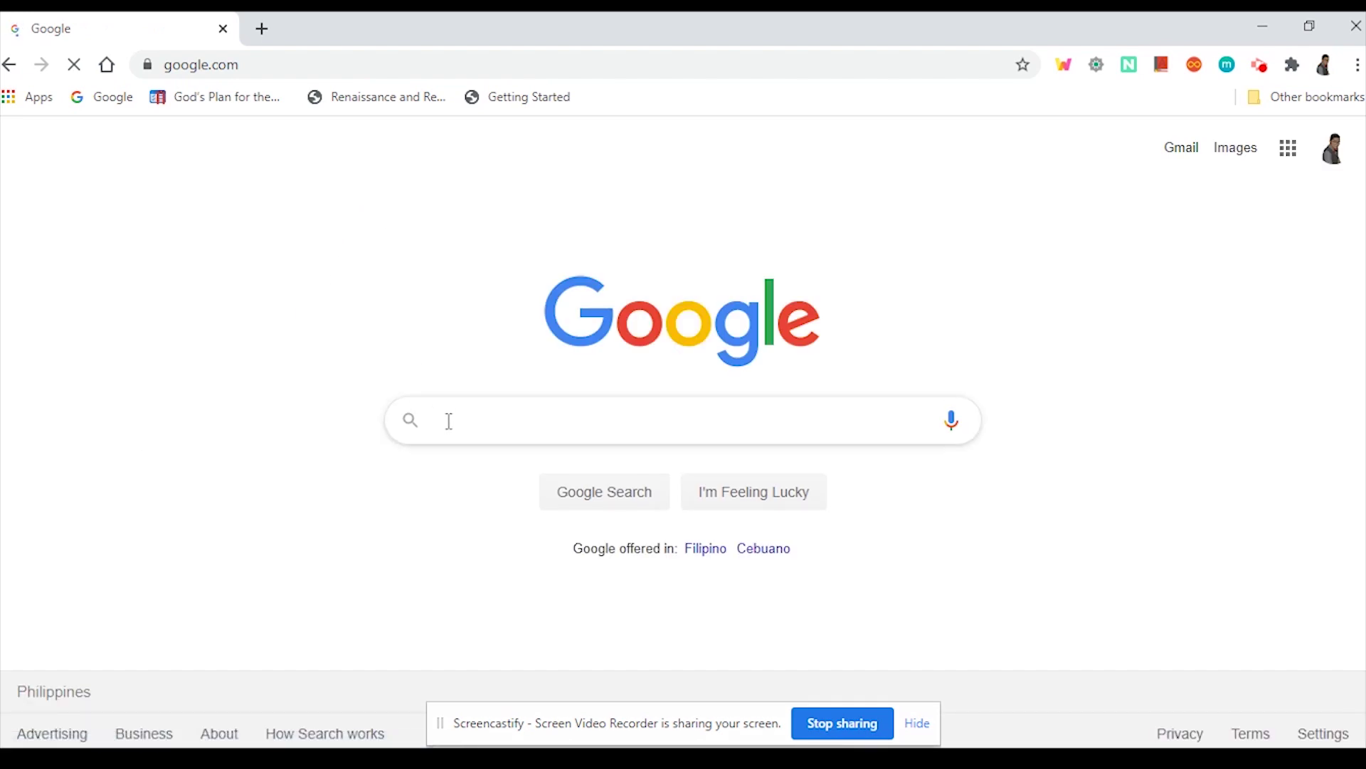
pyautogui.click(473, 423)
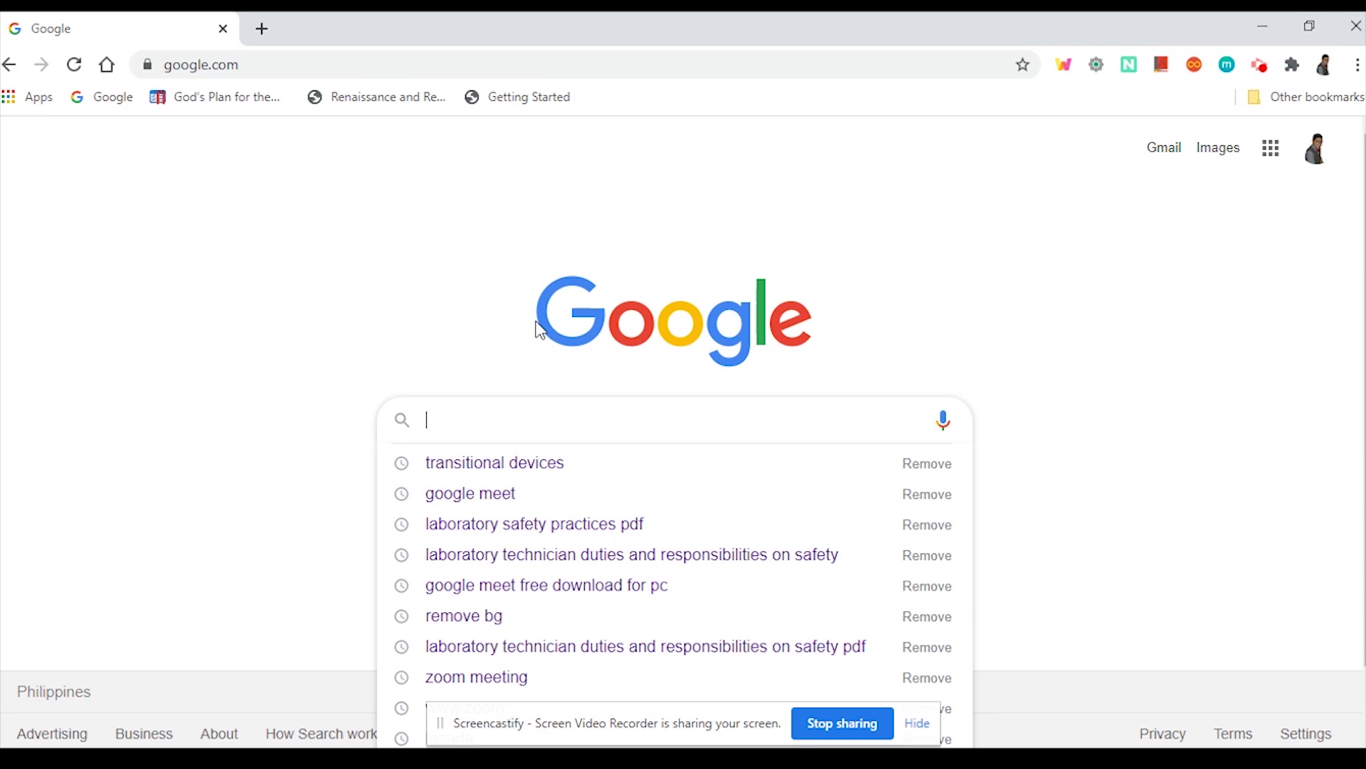
pyautogui.write('rem')
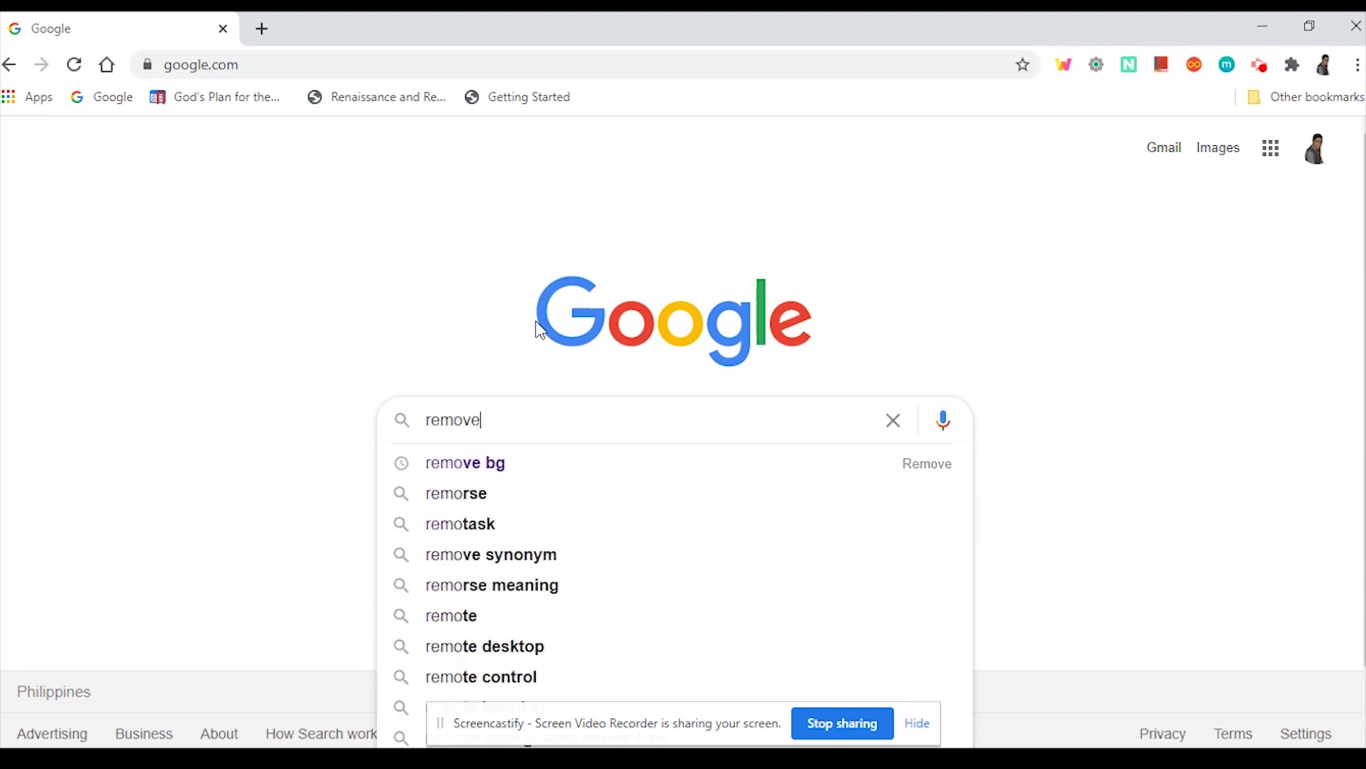
pyautogui.write('ove bg')
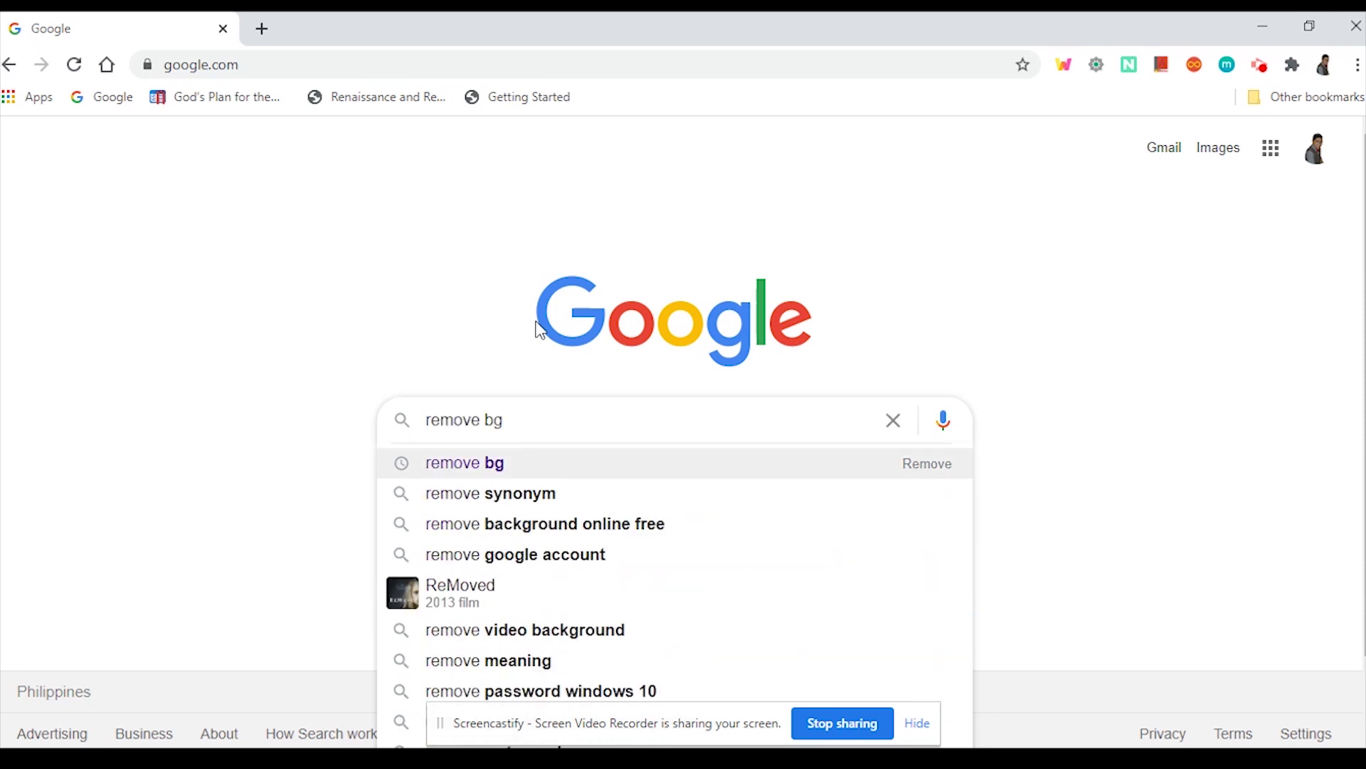
pyautogui.press('Return')
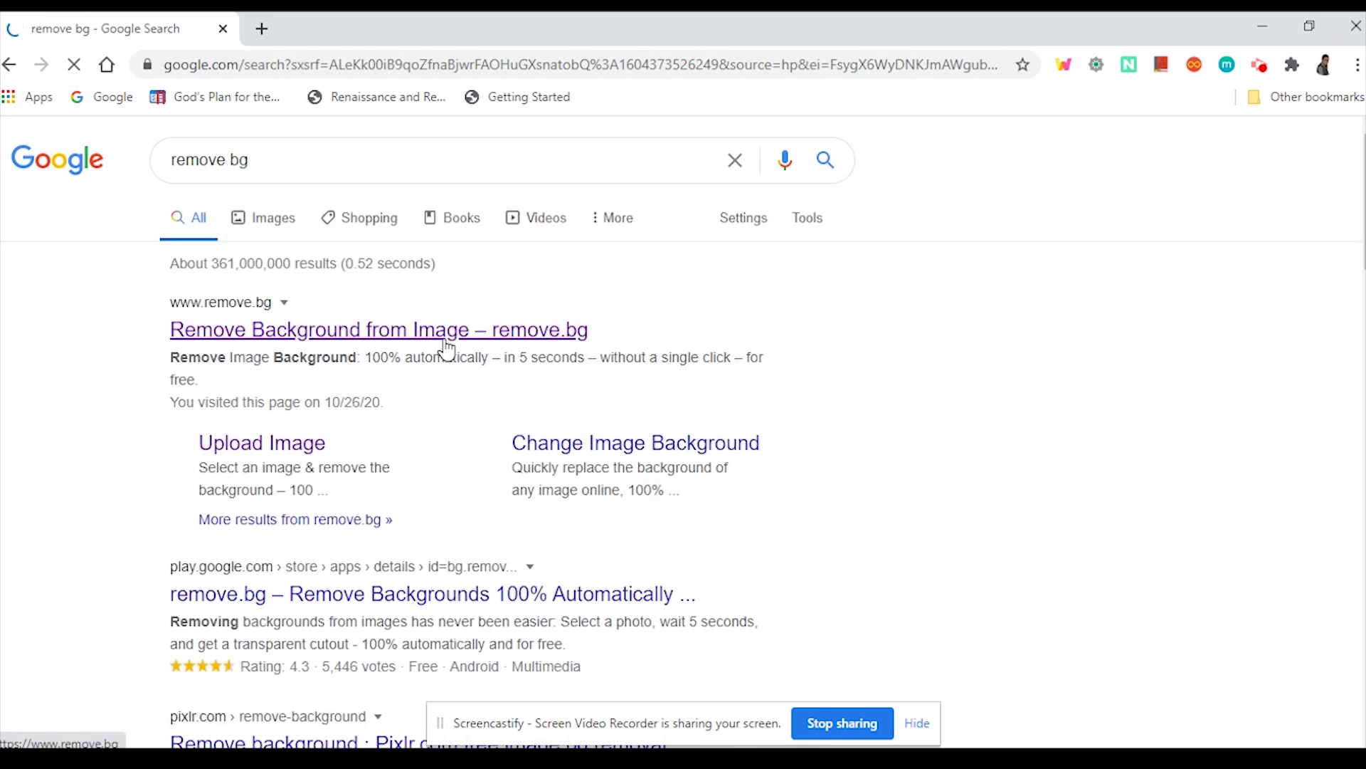
pyautogui.click(425, 345)
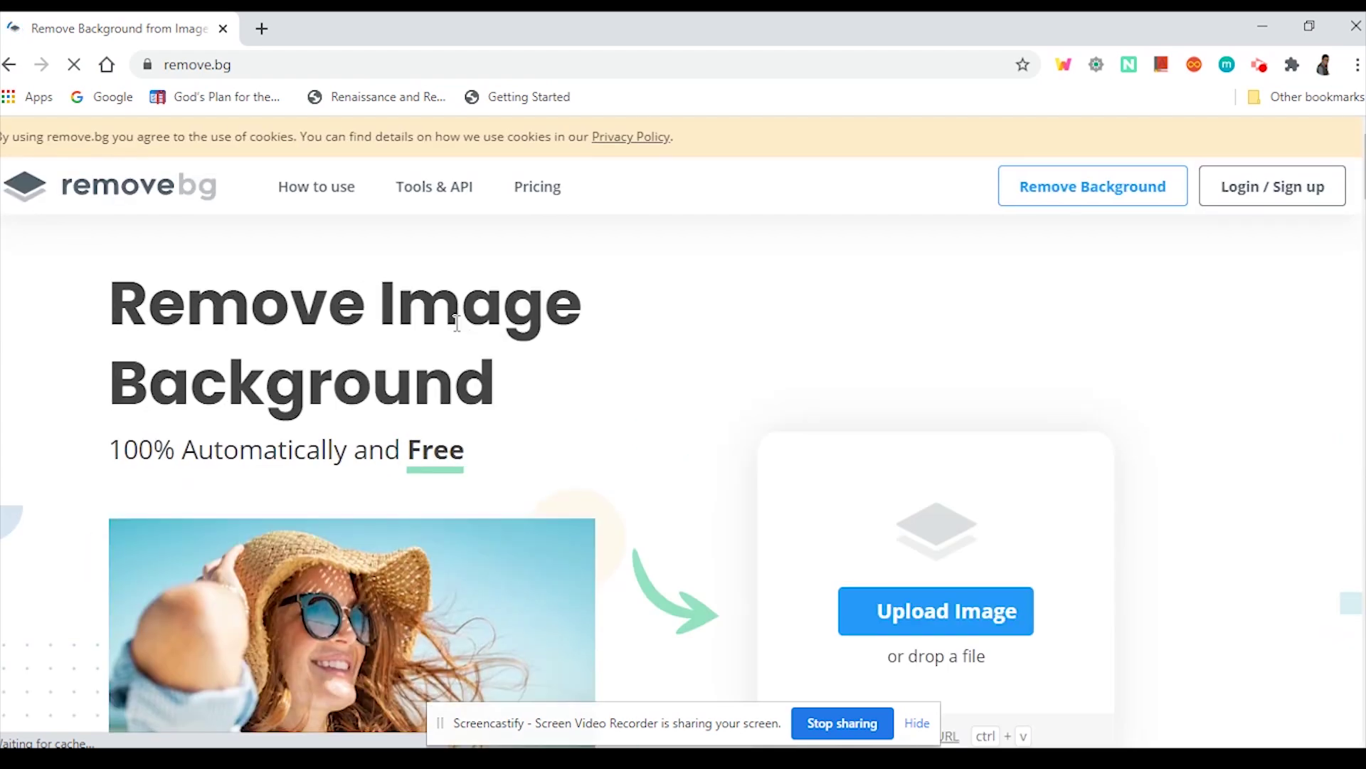
# - Upload PHOTO_20201028_111732 from drive D to remove.bg
pyautogui.click(911, 618)
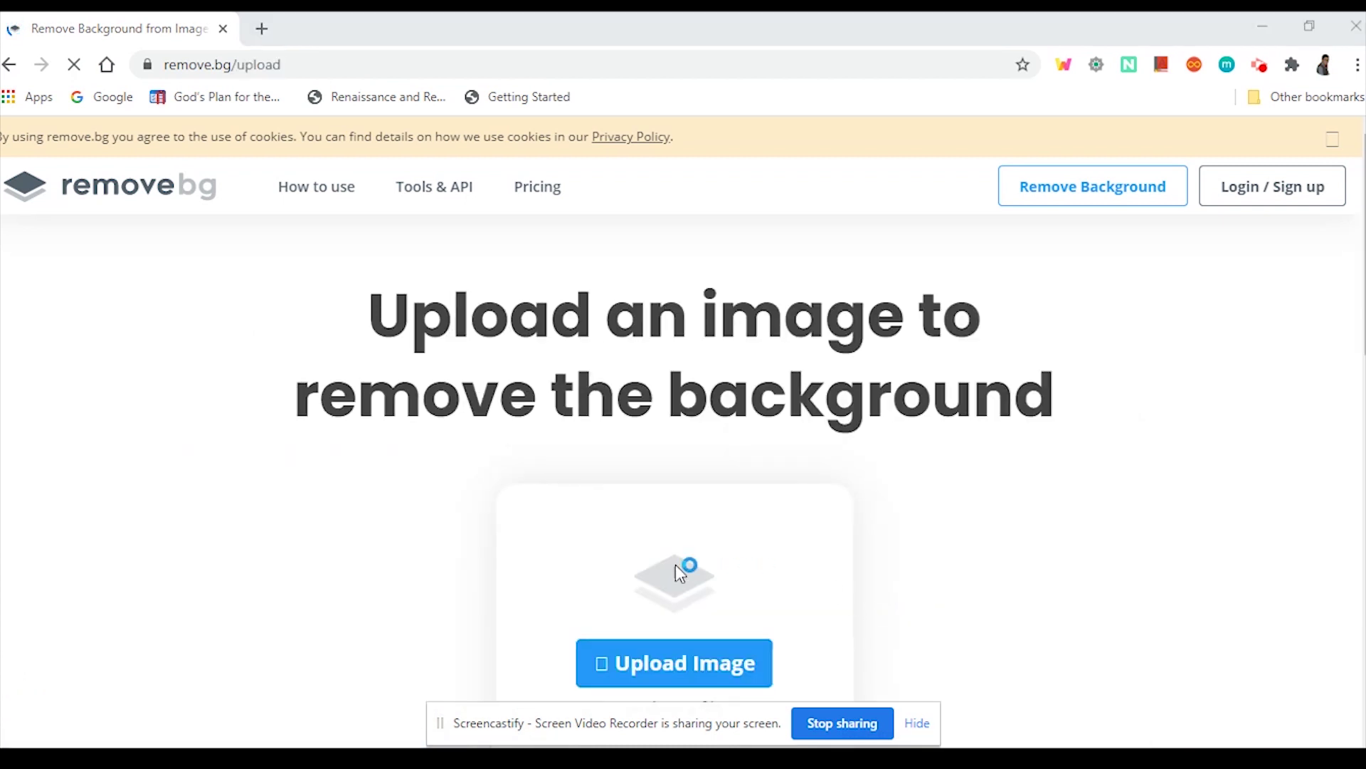
pyautogui.click(625, 665)
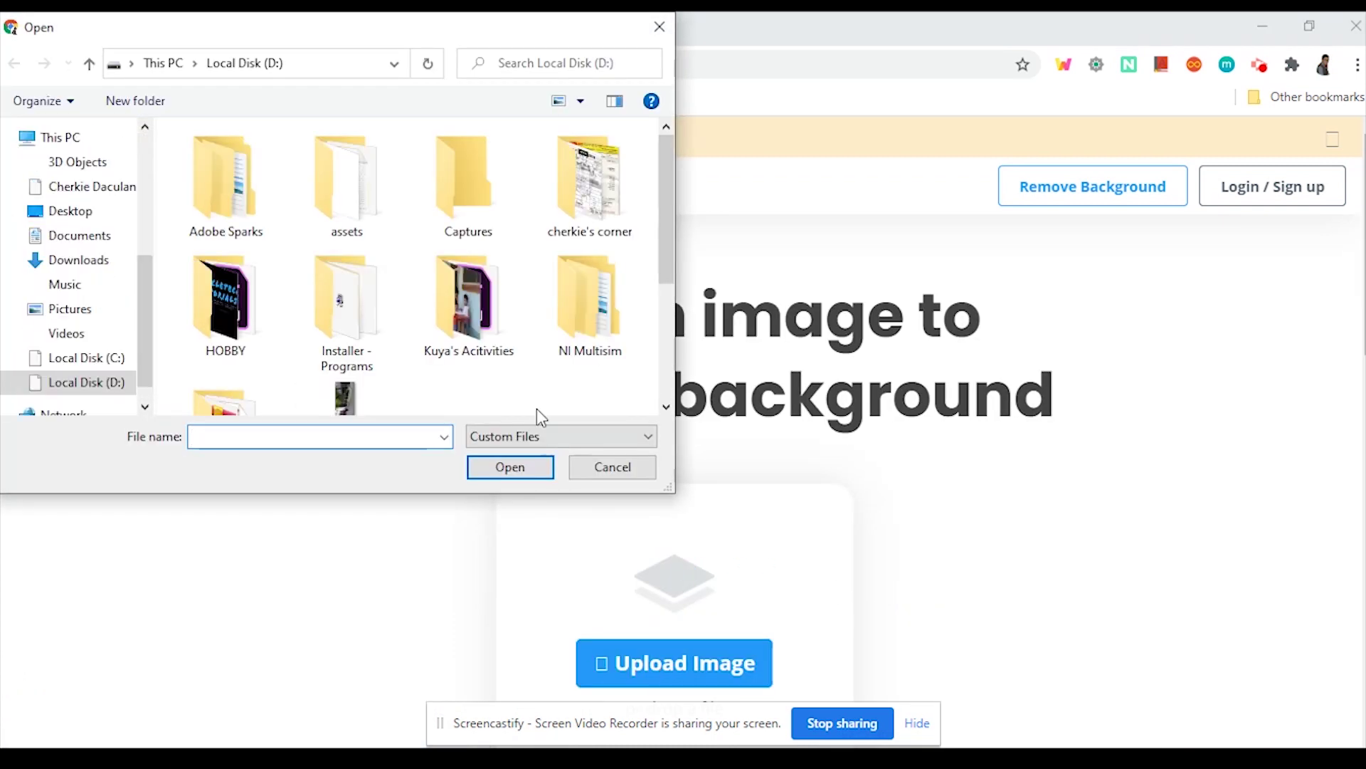
pyautogui.click(74, 311)
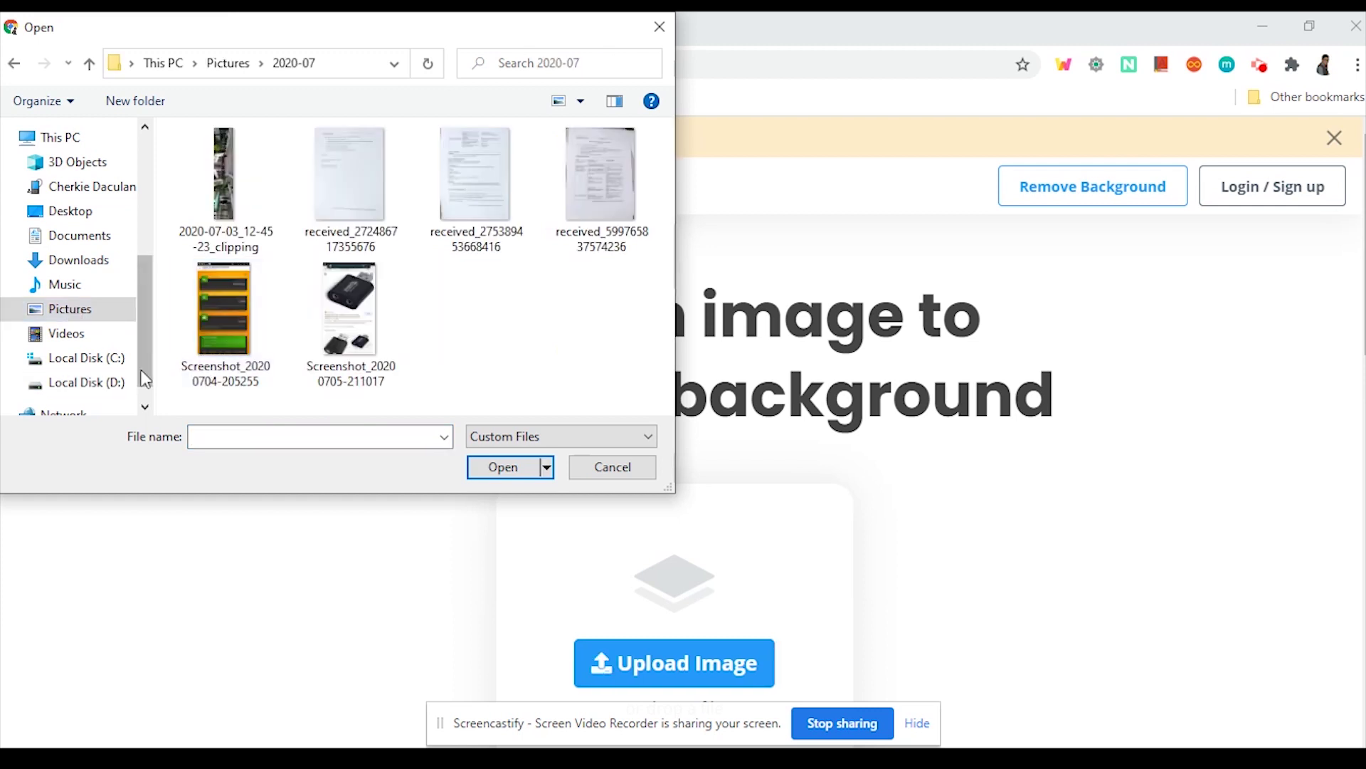
pyautogui.click(87, 383)
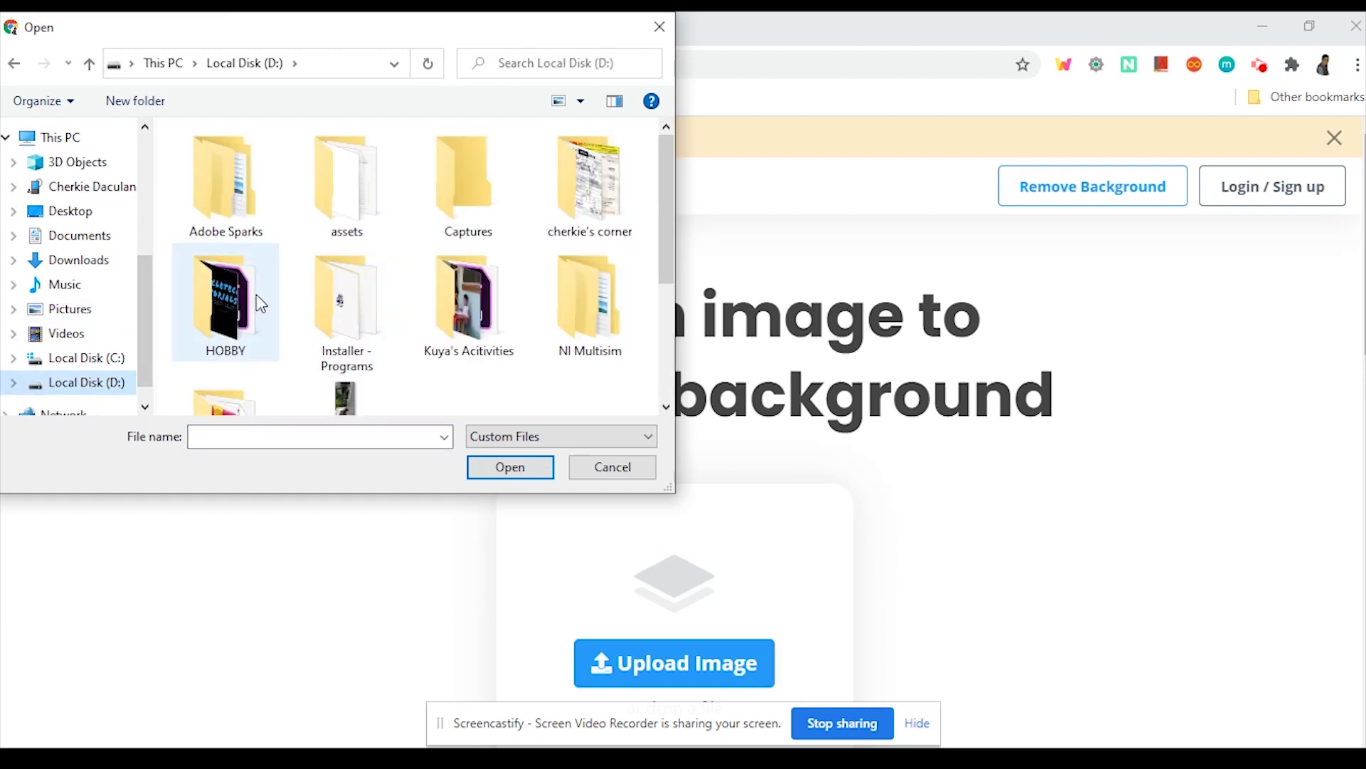
pyautogui.scroll(-3, 256, 293)
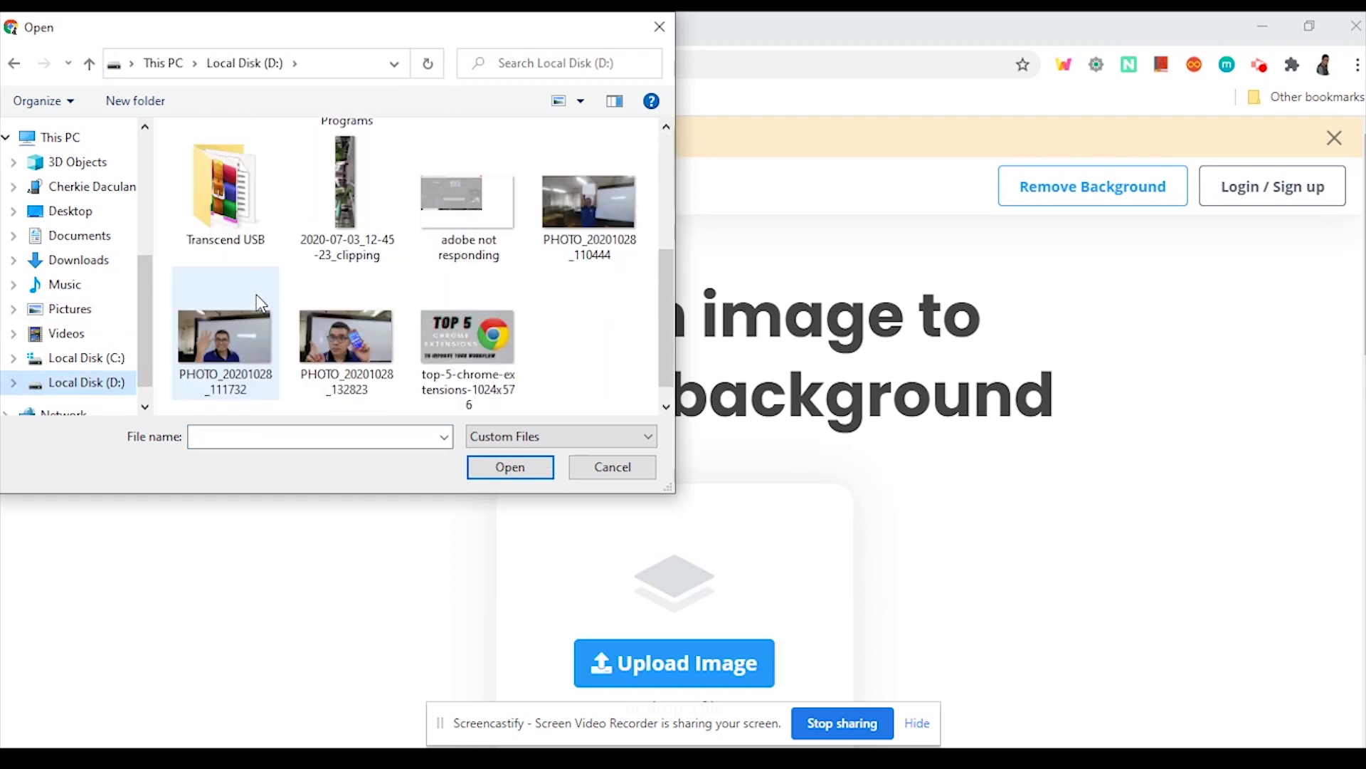
pyautogui.click(236, 347)
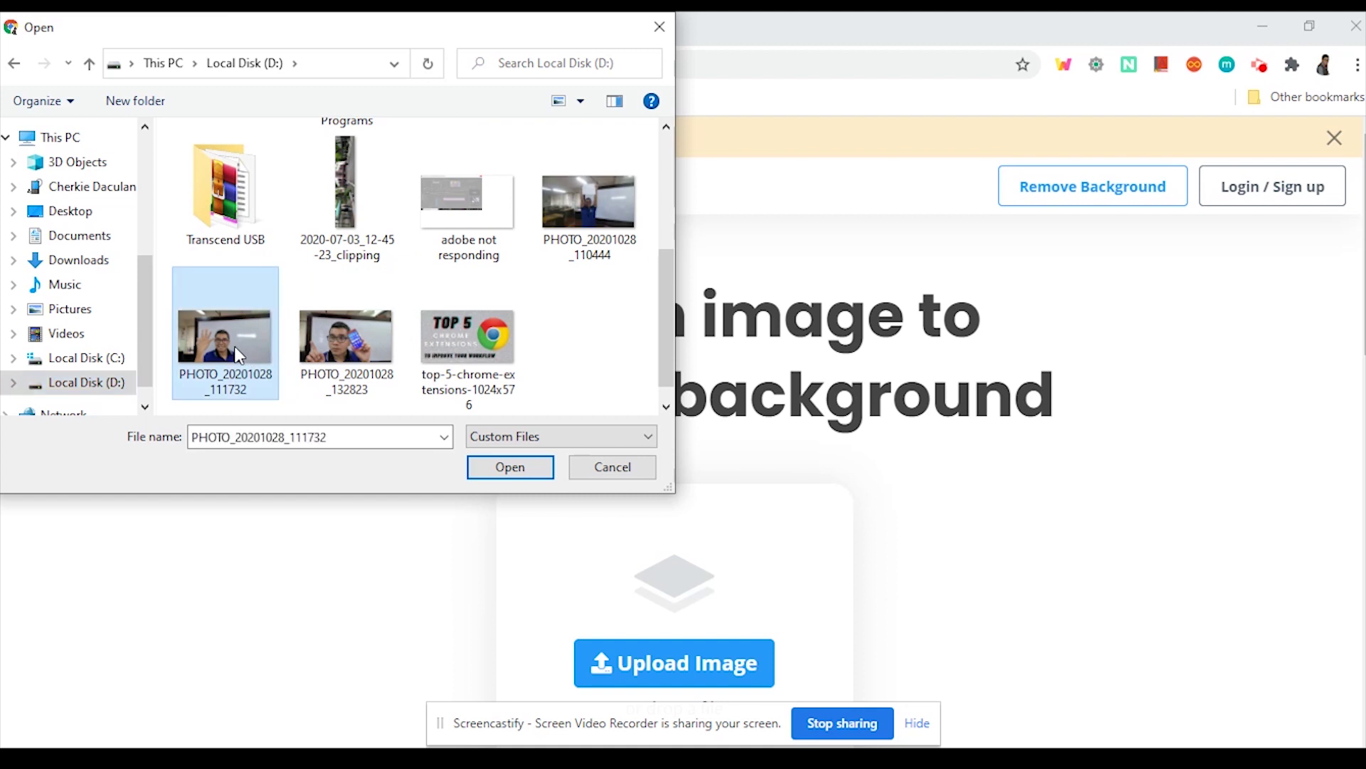
pyautogui.click(511, 468)
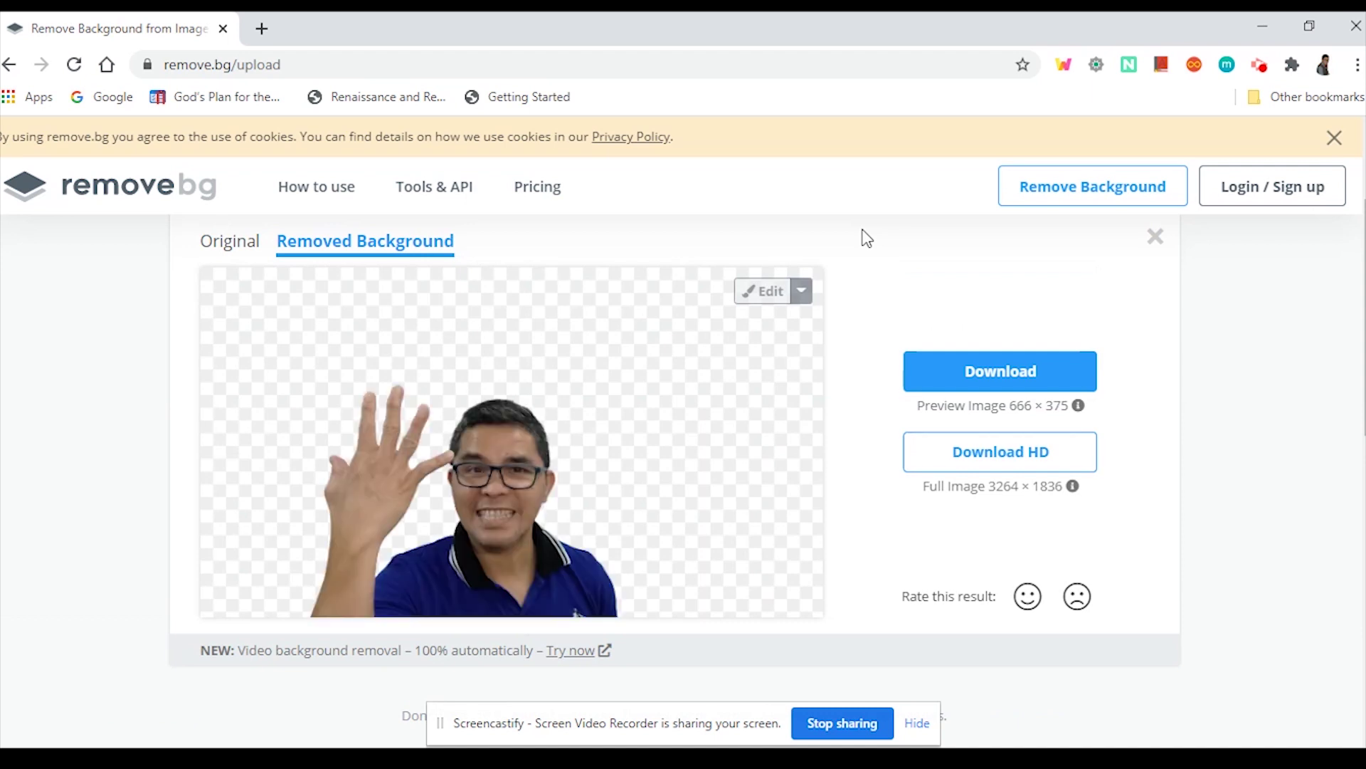
# - Download the background-free preview of the waving man as a PNG
pyautogui.click(972, 383)
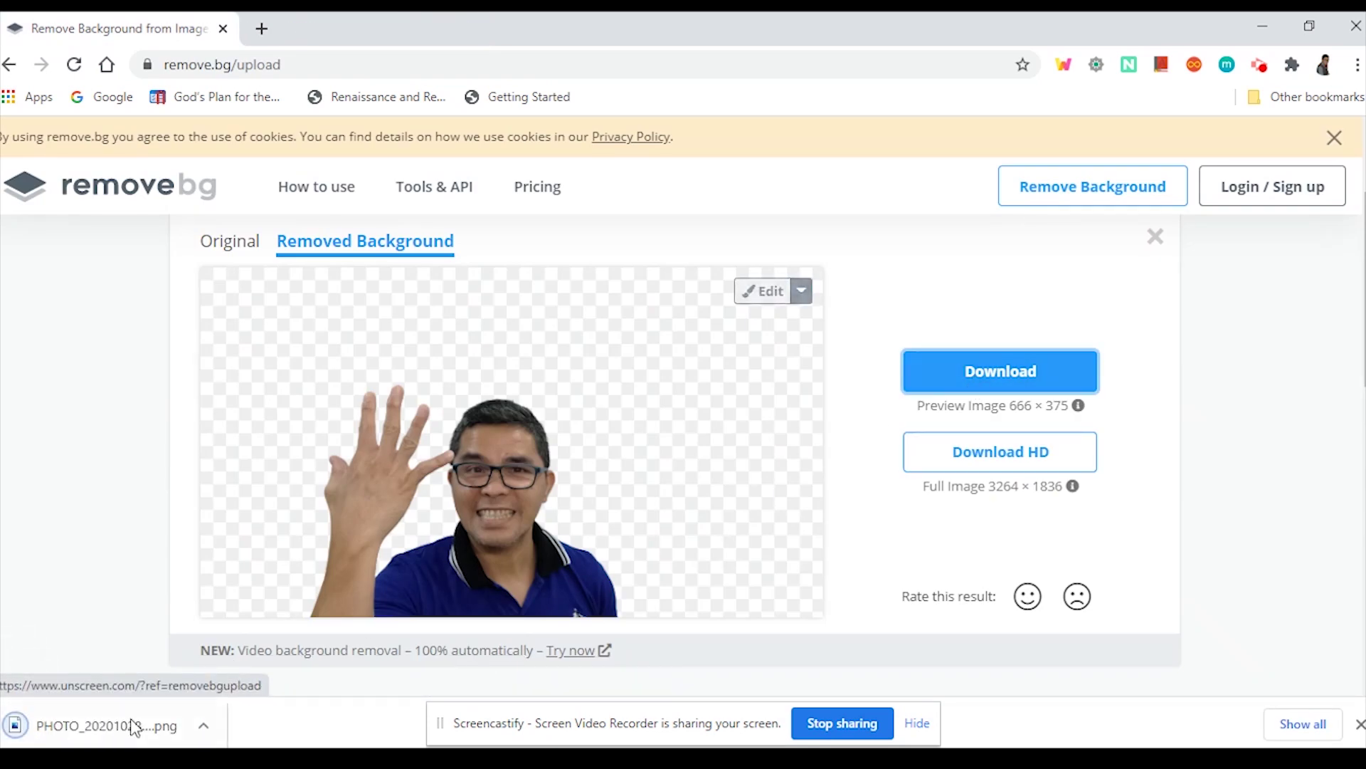
# - Open the downloaded cutout PNG from Chrome's download shelf in Photos
pyautogui.click(103, 733)
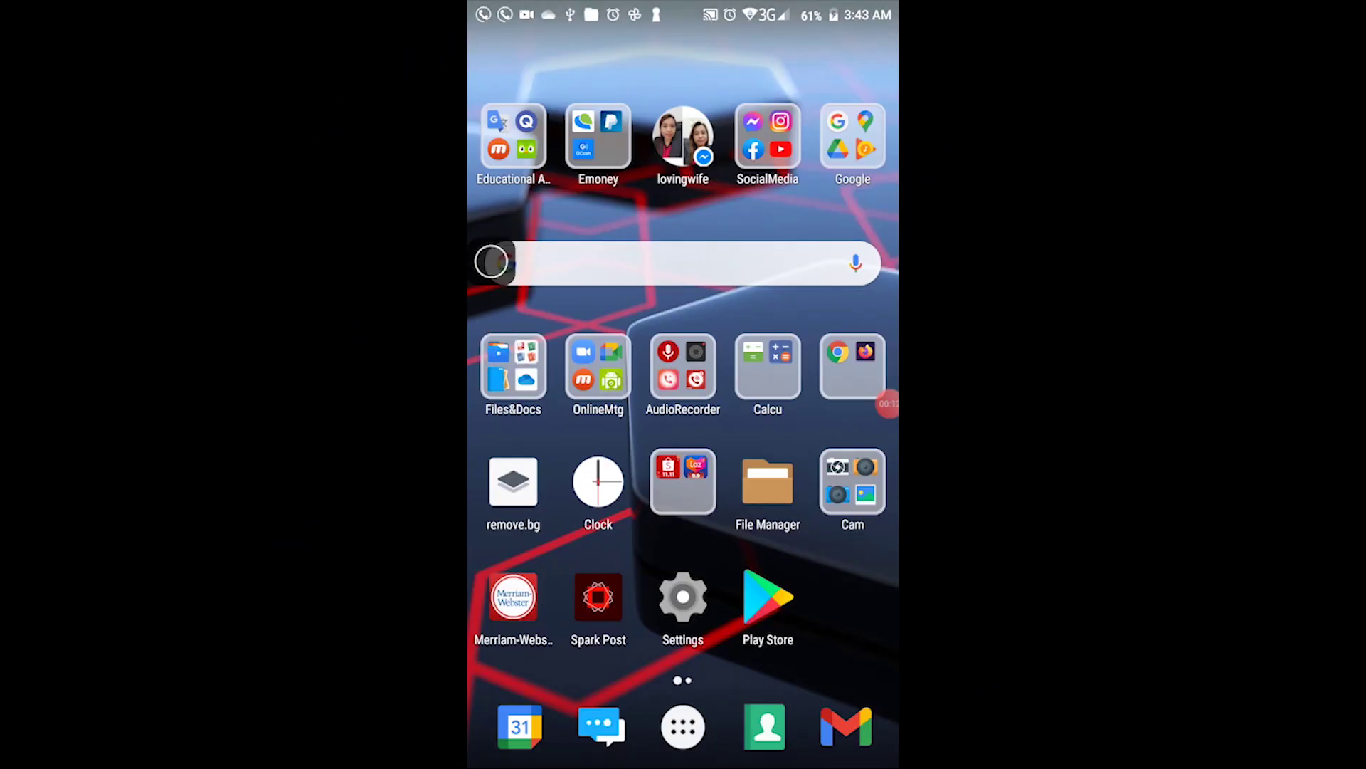
# - Find remove.bg in the Play Store and open the installed app
pyautogui.click(768, 596)
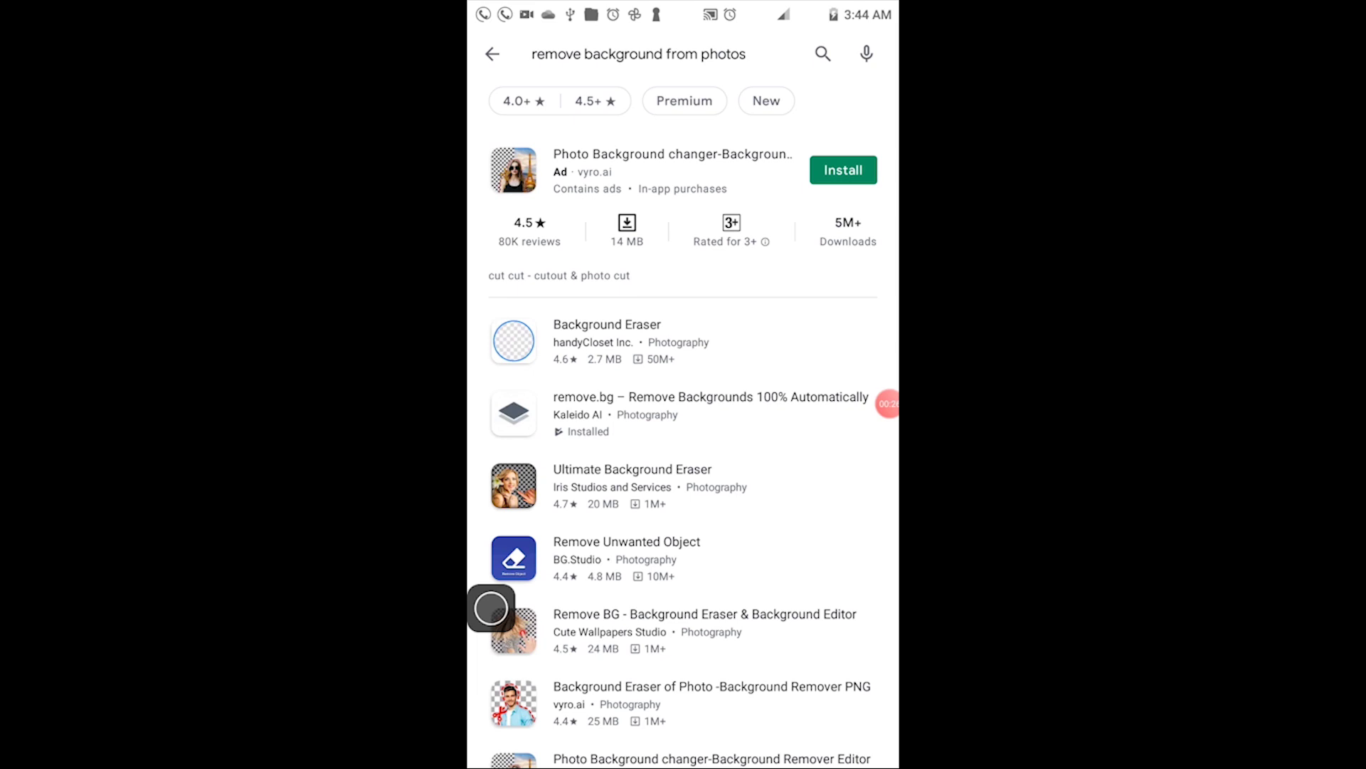
pyautogui.click(683, 412)
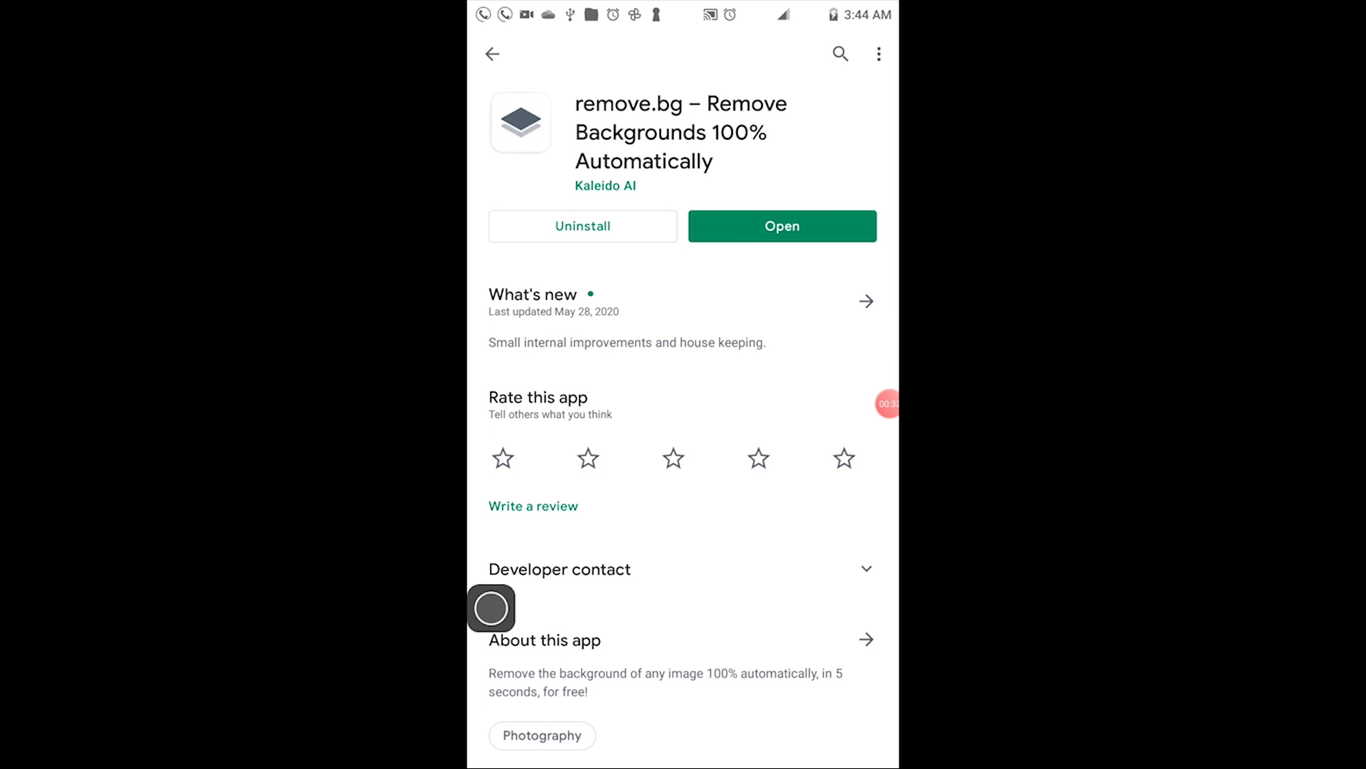
pyautogui.click(782, 226)
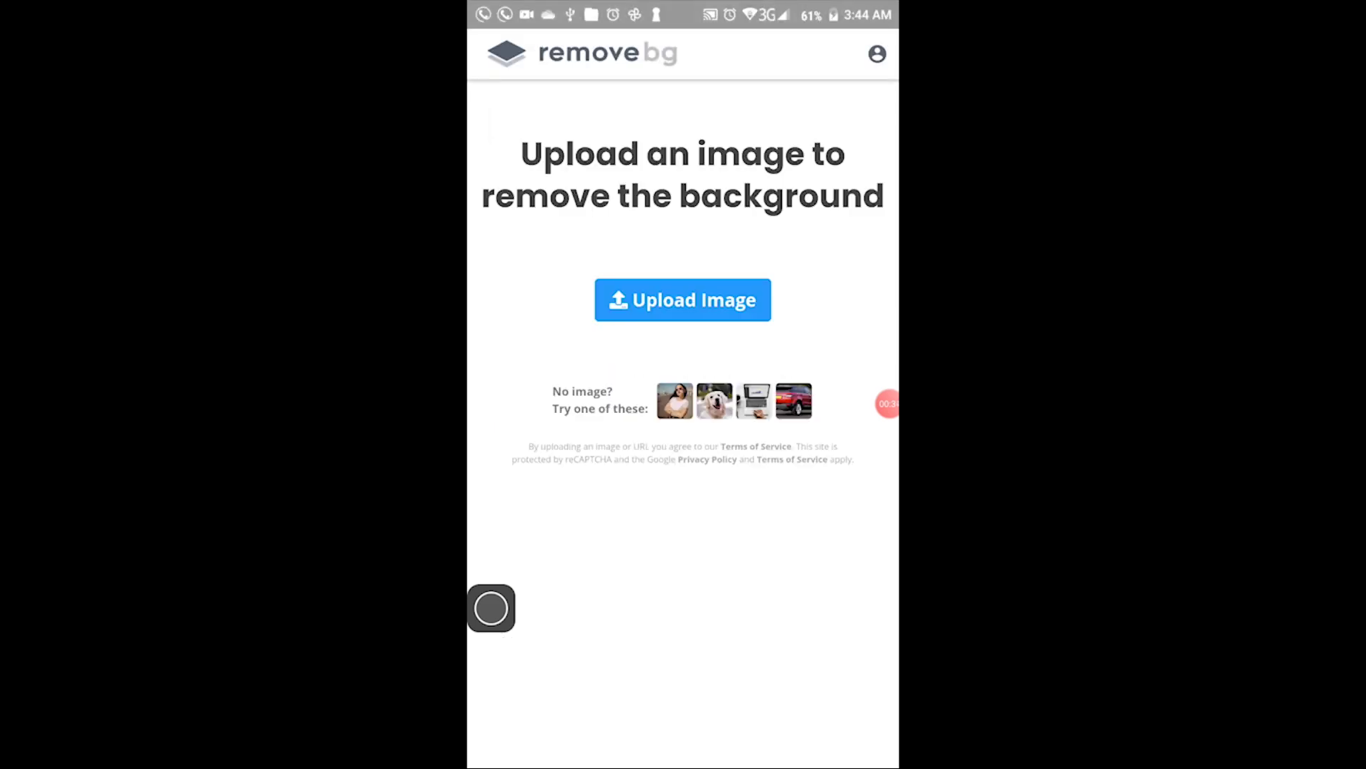
# - Upload the waving-man photo from the phone's gallery album
pyautogui.click(683, 299)
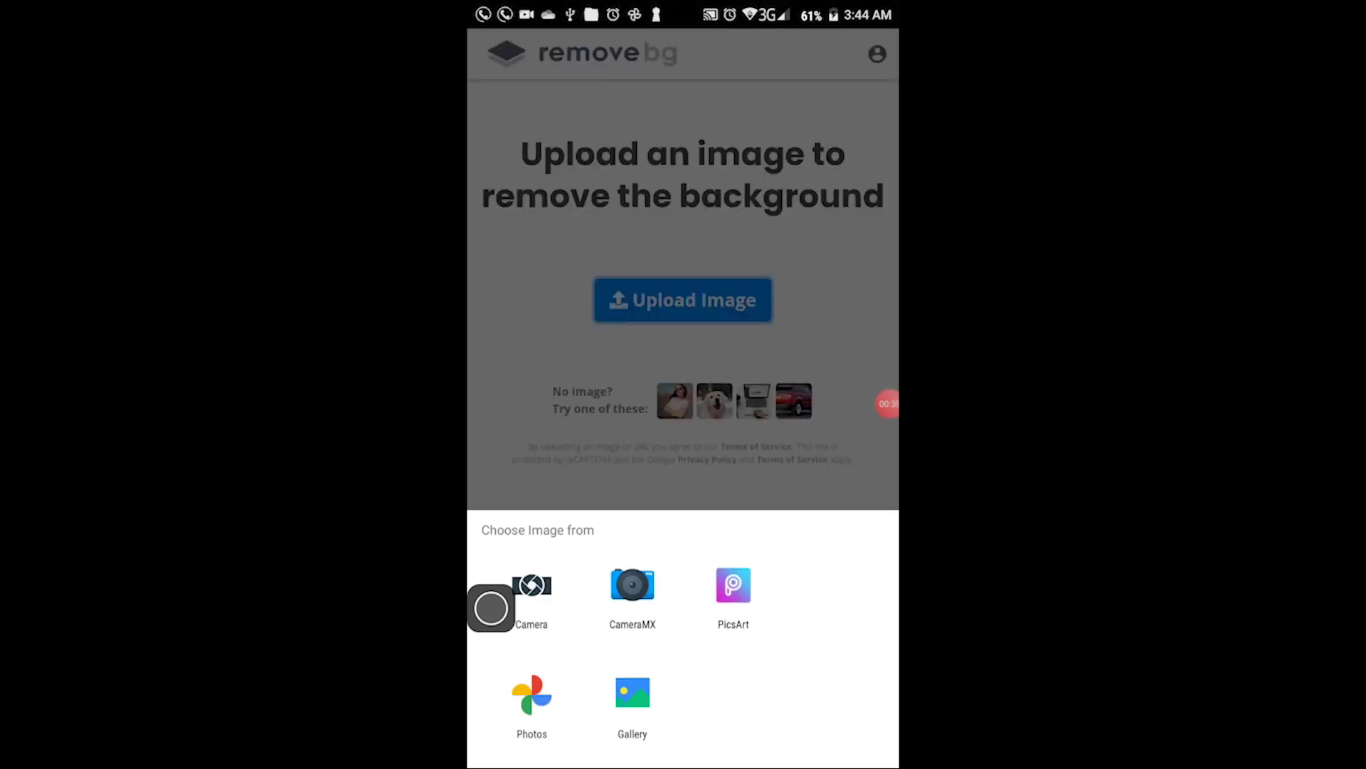
pyautogui.click(633, 705)
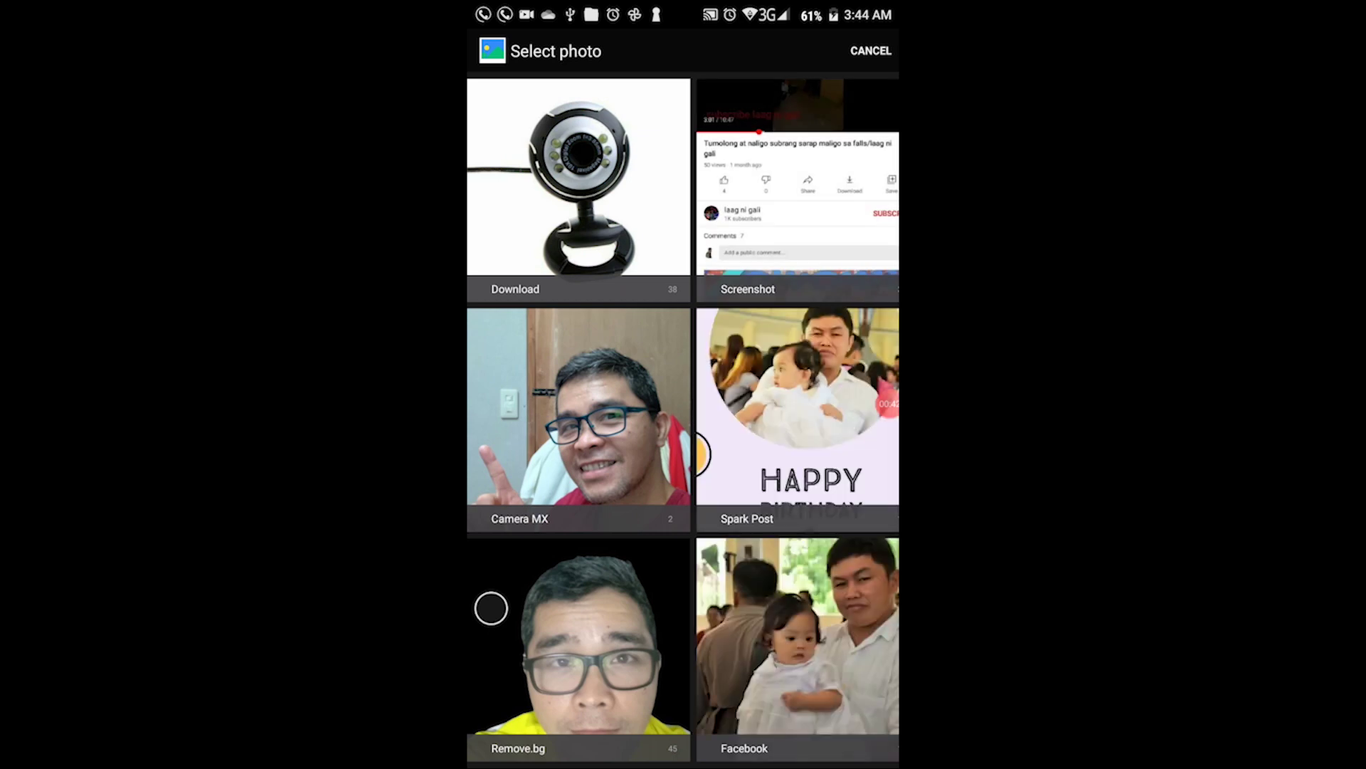
pyautogui.hscroll(3, 683, 419)
pyautogui.click(772, 152)
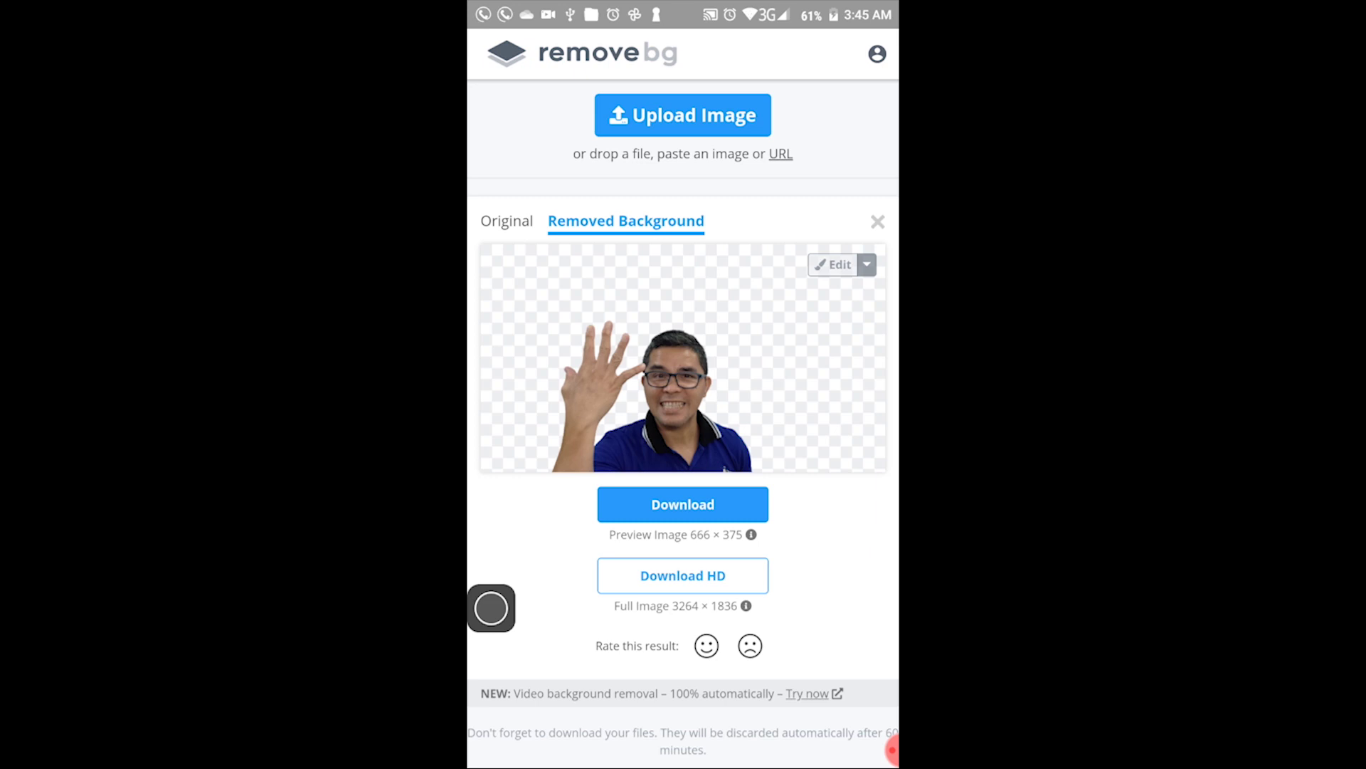
# - Download the waving-man cutout under the Removed Background result
pyautogui.click(683, 504)
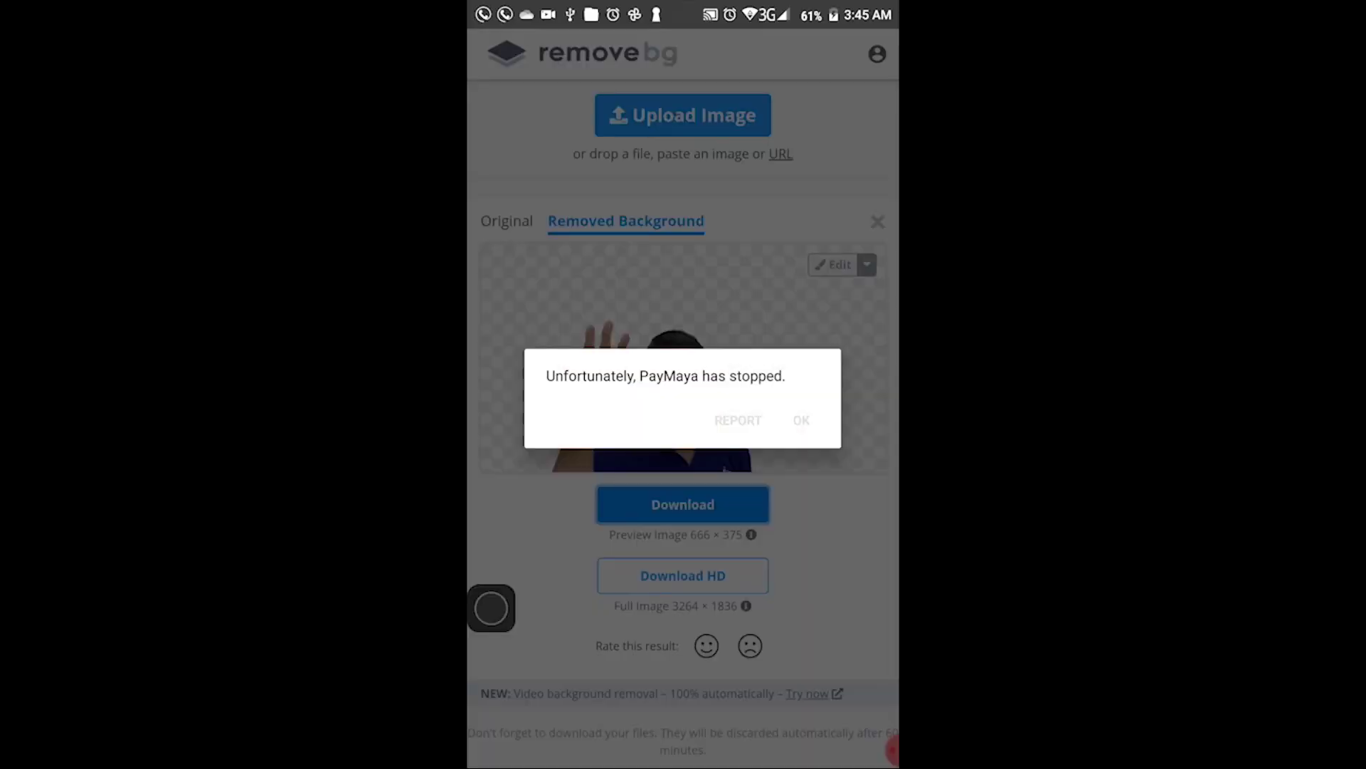